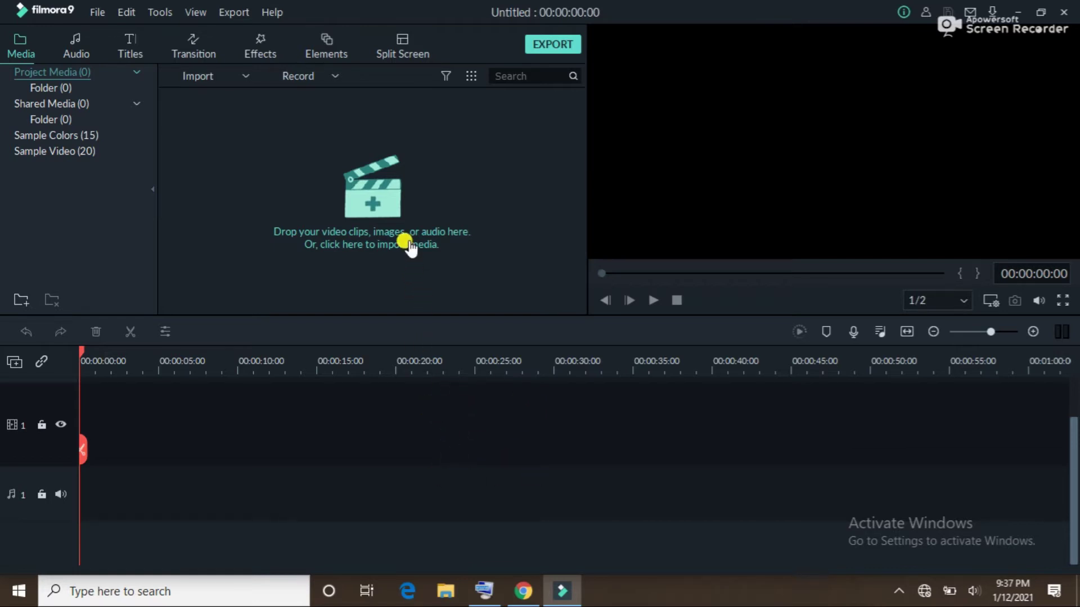
# - Import the My Audio file from Downloads and place it at the start of audio track 1
pyautogui.click(374, 194)
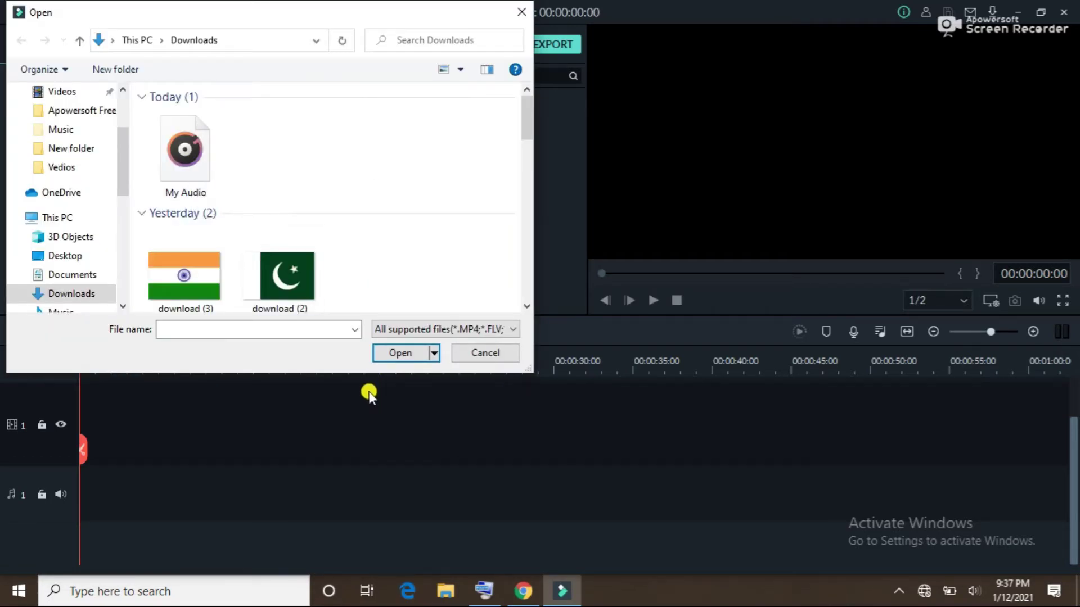
pyautogui.doubleClick(204, 159)
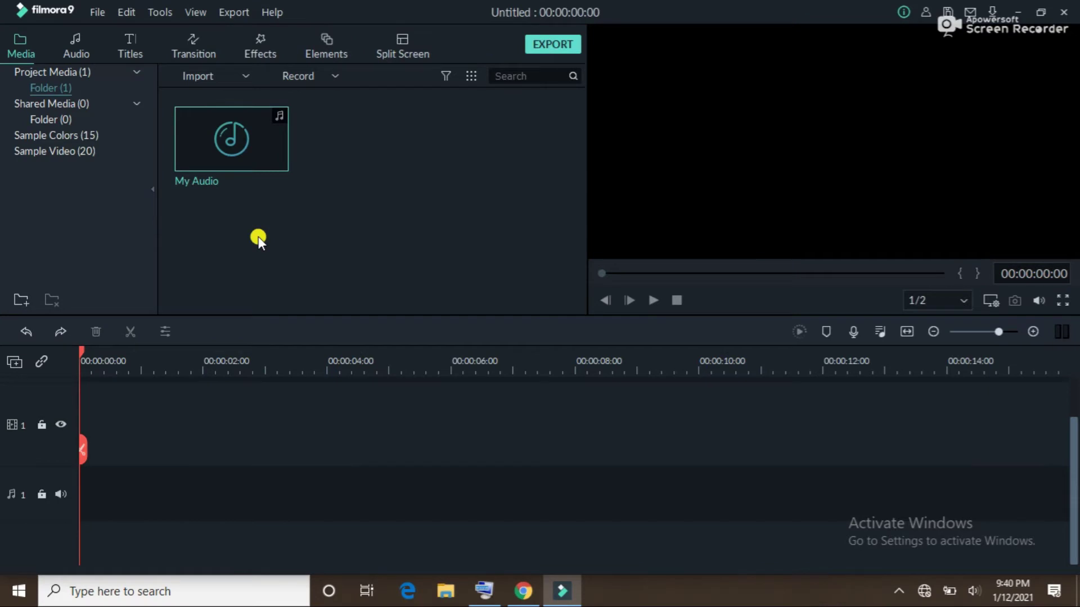
pyautogui.moveTo(257, 139); pyautogui.dragTo(71, 455)
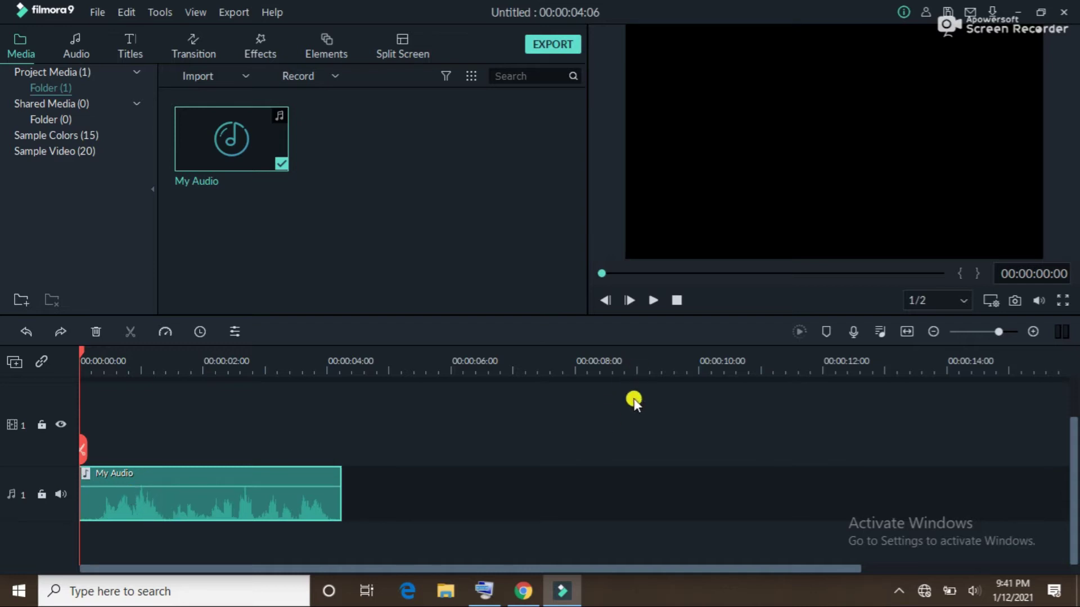
# - Play through the My Audio clip from its start and split it at about 00:00:01:15
pyautogui.click(652, 300)
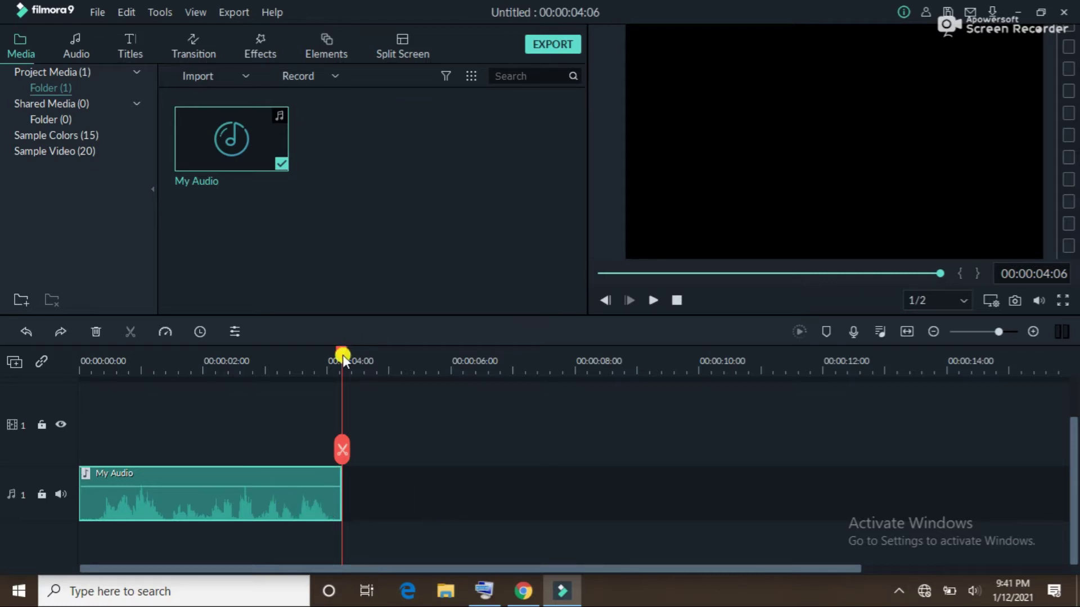
pyautogui.moveTo(343, 355); pyautogui.dragTo(78, 333)
pyautogui.press('space')
pyautogui.press('space')
pyautogui.click(173, 449)
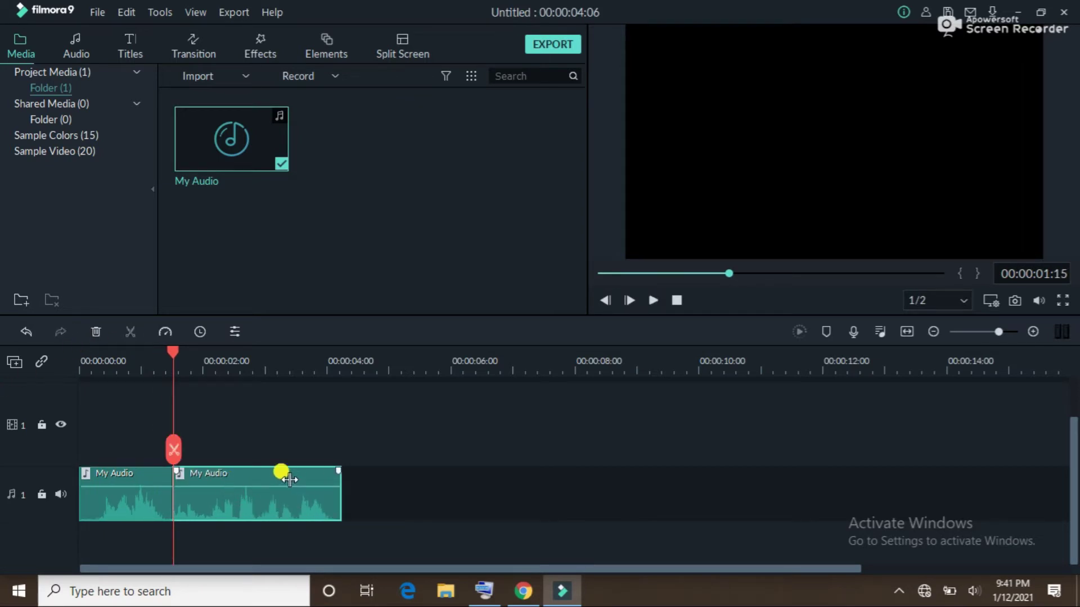
# - Copy the second My Audio segment and place the pasted copy on audio track 2, aligned directly beneath the original
pyautogui.moveTo(171, 355); pyautogui.dragTo(142, 352)
pyautogui.click(221, 526)
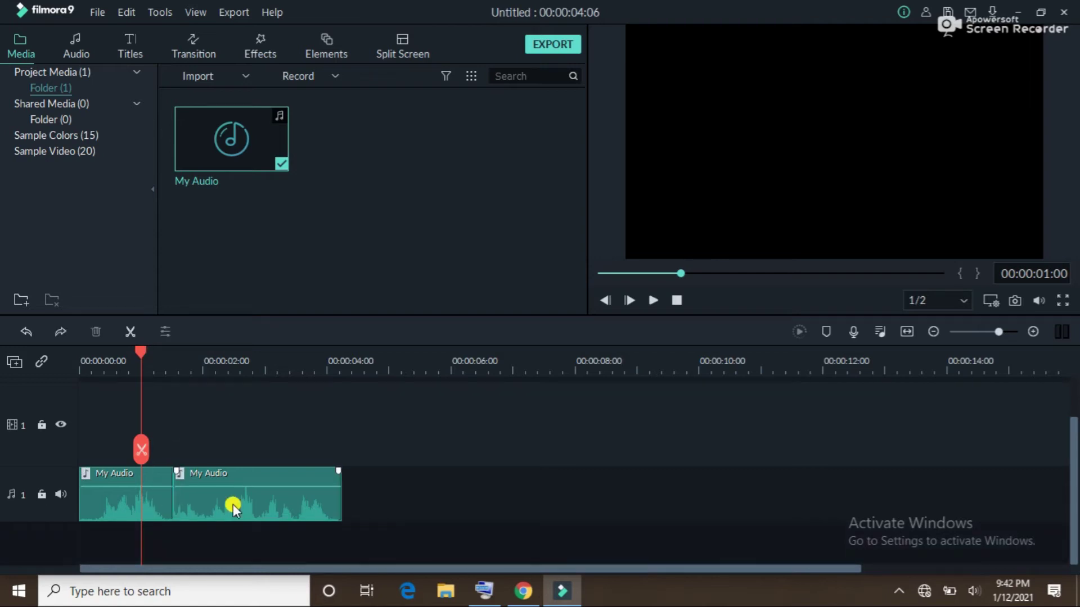
pyautogui.rightClick(240, 502)
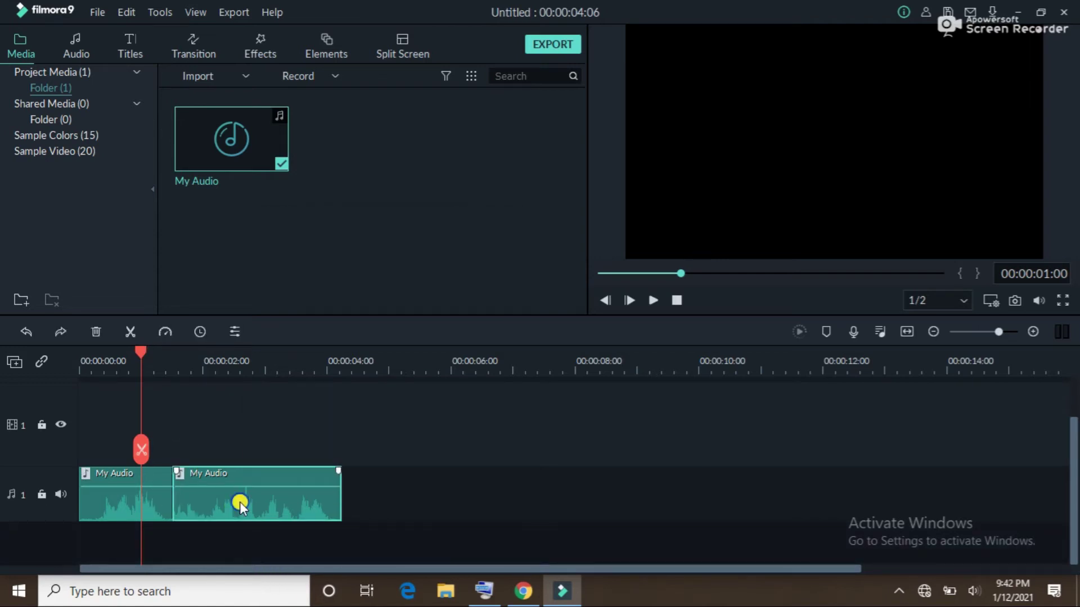
pyautogui.click(282, 253)
pyautogui.rightClick(283, 256)
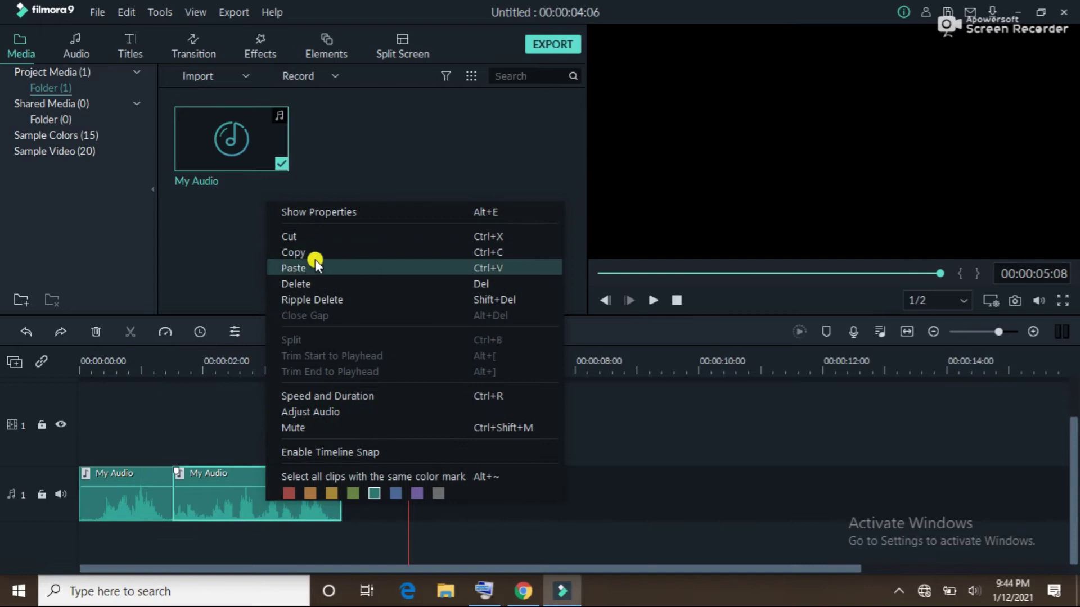
pyautogui.click(313, 263)
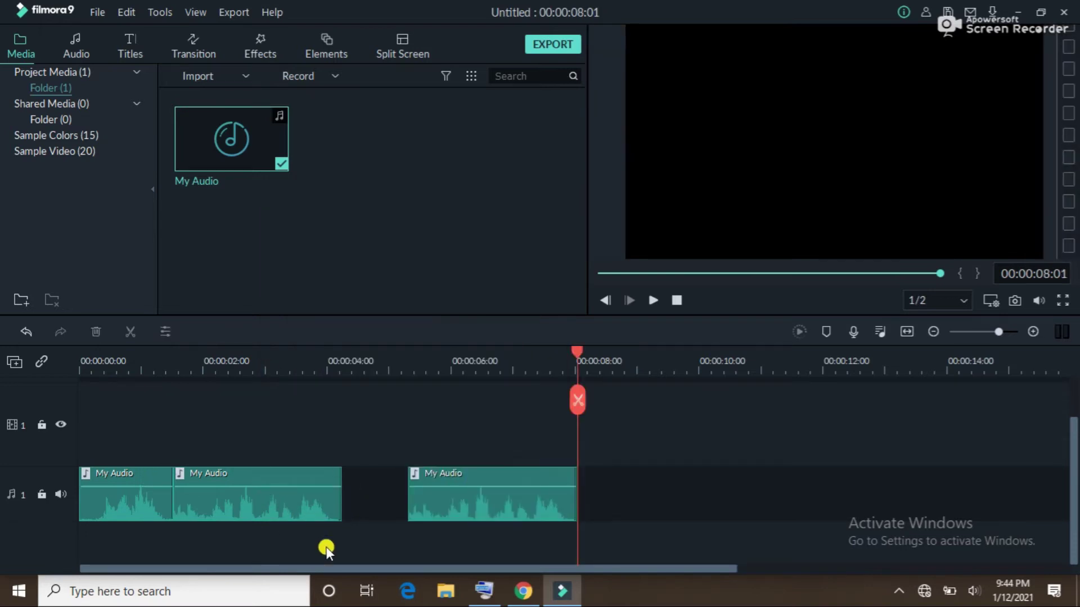
pyautogui.moveTo(438, 504); pyautogui.dragTo(199, 531)
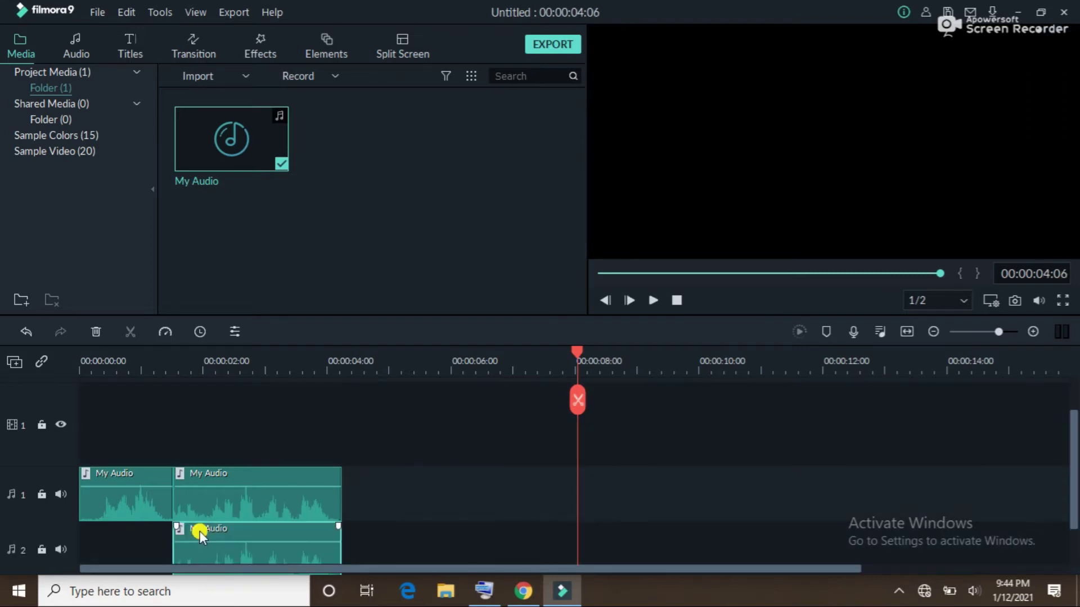
# - Paste another copy of the second segment and place it on audio track 3, aligned with the copy above
pyautogui.scroll(-1, 1071, 560)
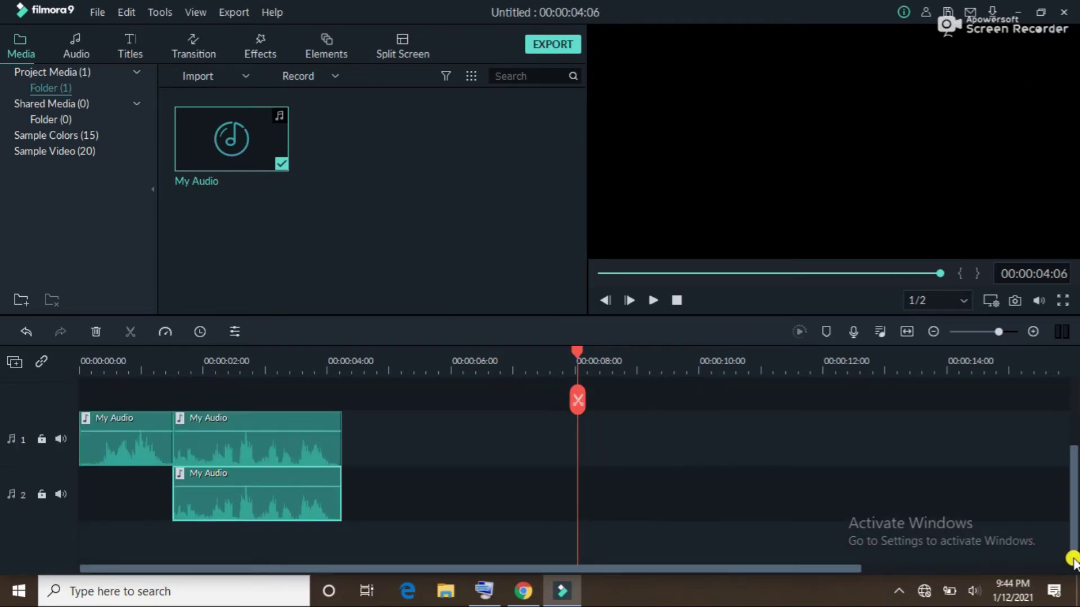
pyautogui.click(287, 546)
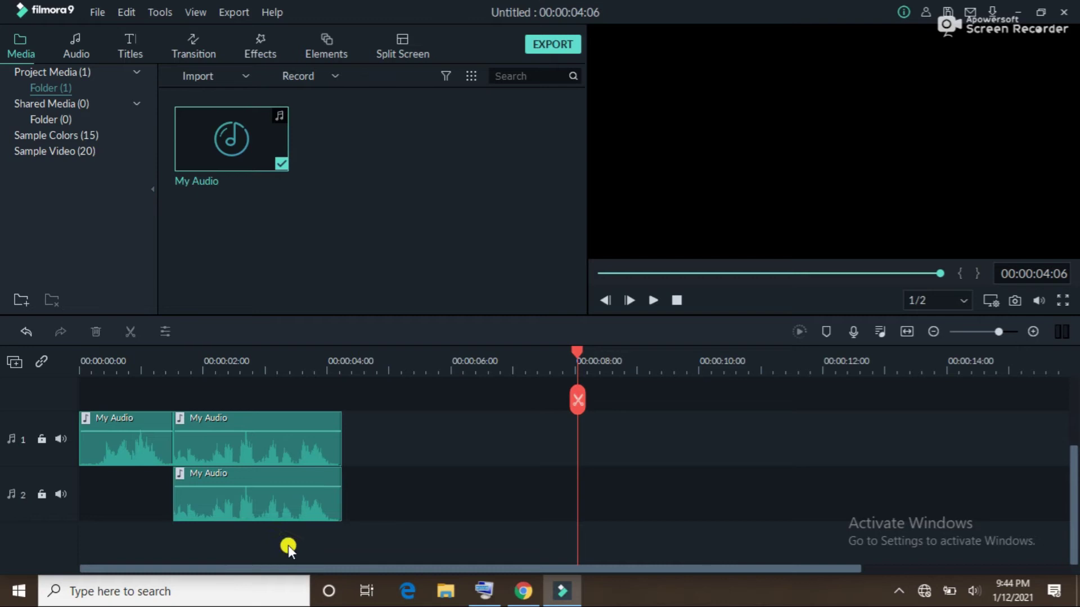
pyautogui.rightClick(288, 546)
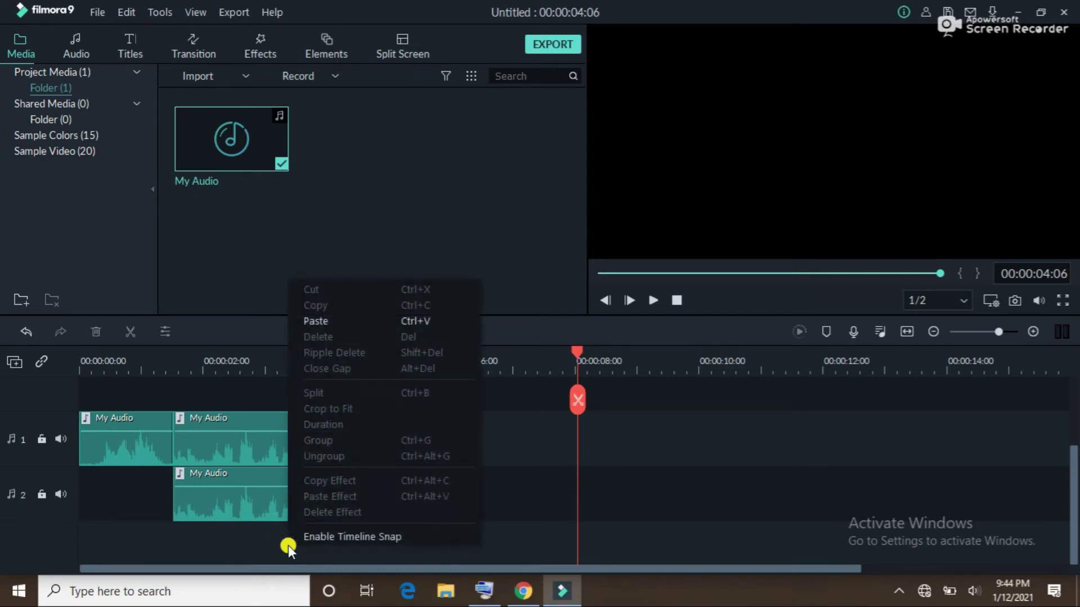
pyautogui.click(327, 319)
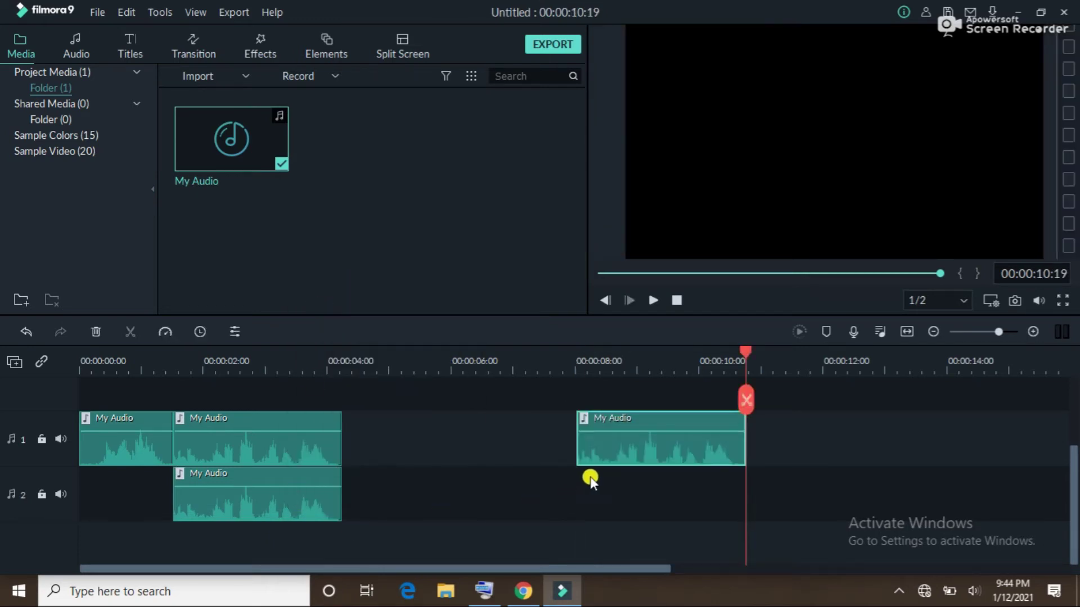
pyautogui.moveTo(602, 444); pyautogui.dragTo(192, 530)
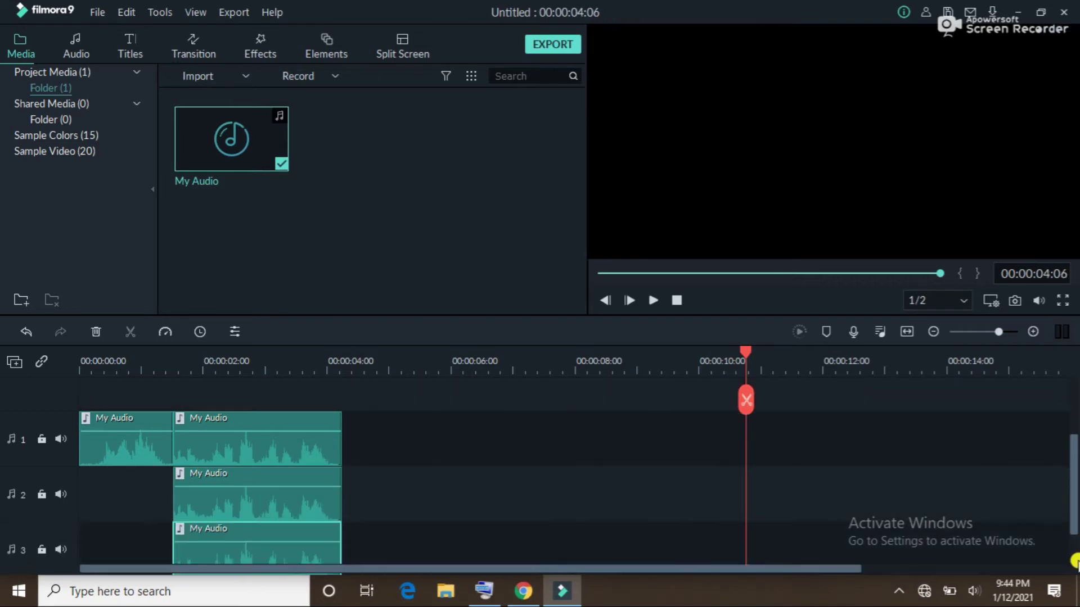
# - Paste one more copy of the segment and align it on audio track 4 beneath the other copies
pyautogui.rightClick(253, 499)
pyautogui.click(293, 263)
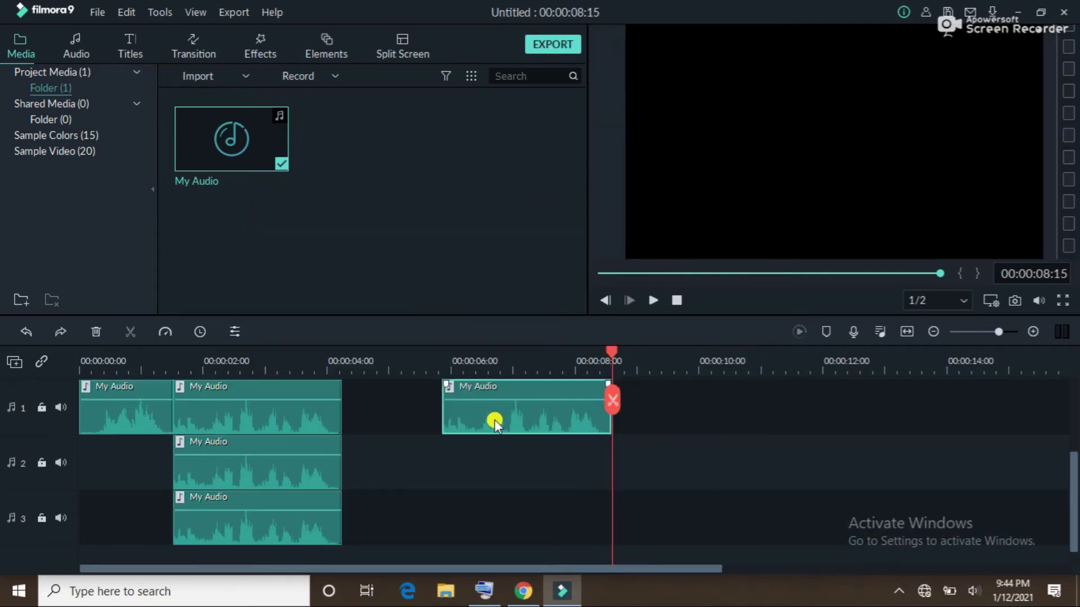
pyautogui.moveTo(498, 414); pyautogui.dragTo(225, 559)
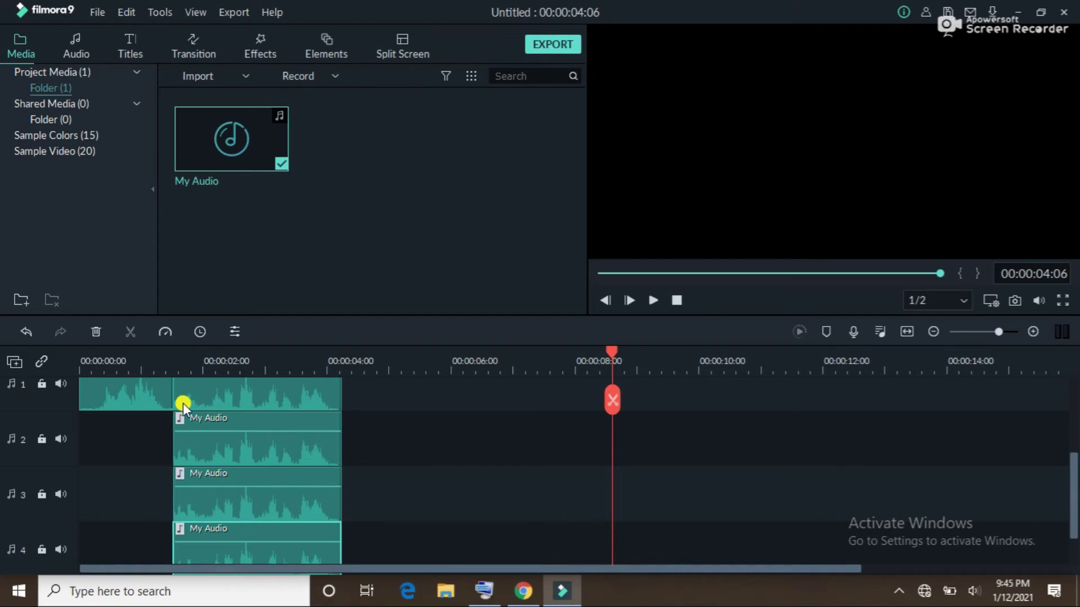
# - Stagger the copies on tracks 2, 3 and 4 by a few frames each, ending the track 4 clip at 00:00:04:17
pyautogui.click(396, 473)
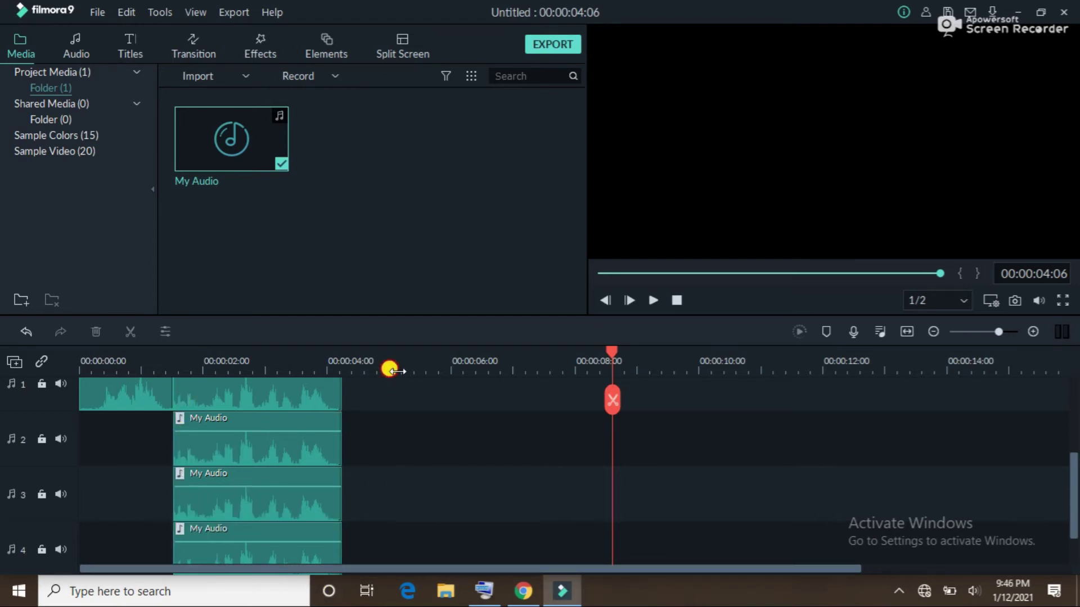
pyautogui.moveTo(390, 370); pyautogui.dragTo(179, 593)
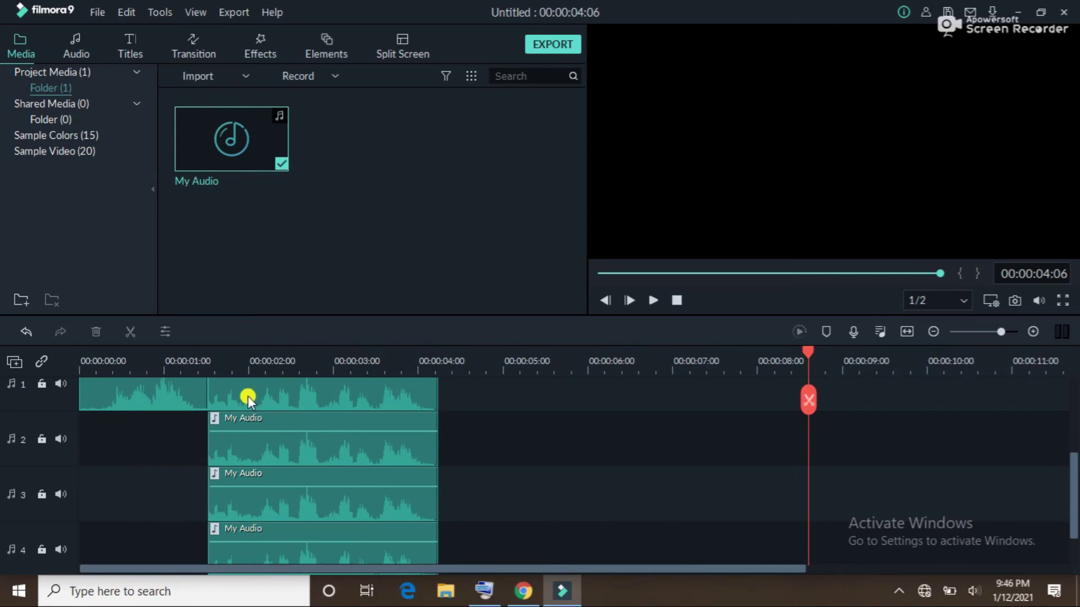
pyautogui.click(221, 445)
pyautogui.moveTo(222, 444); pyautogui.dragTo(234, 457)
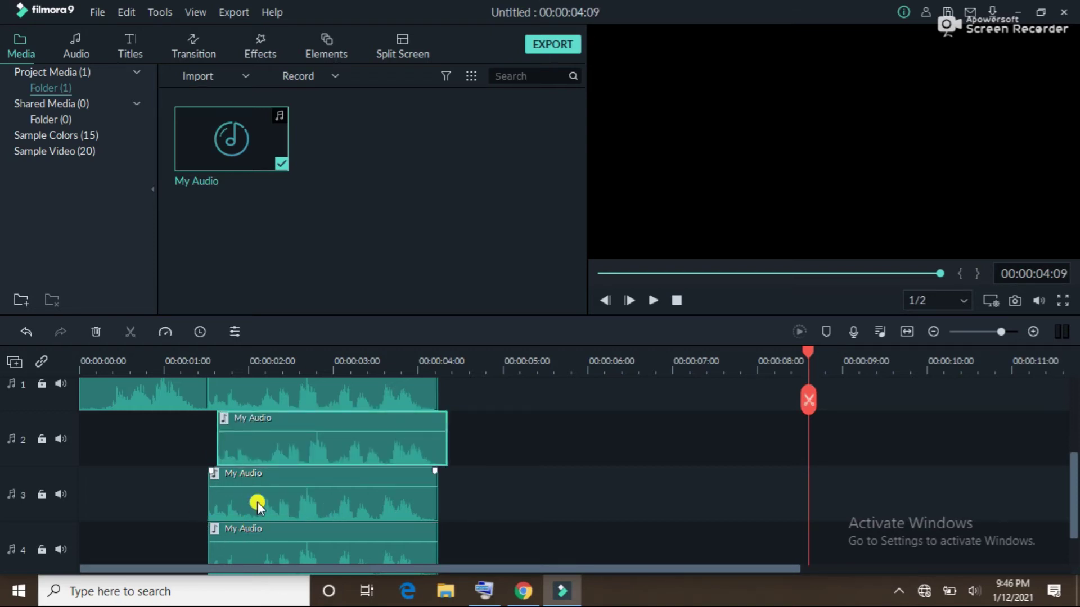
pyautogui.moveTo(257, 502)
pyautogui.mouseDown()
pyautogui.moveTo(272, 500)
pyautogui.moveTo(249, 506)
pyautogui.mouseUp()
pyautogui.moveTo(241, 555); pyautogui.dragTo(275, 556)
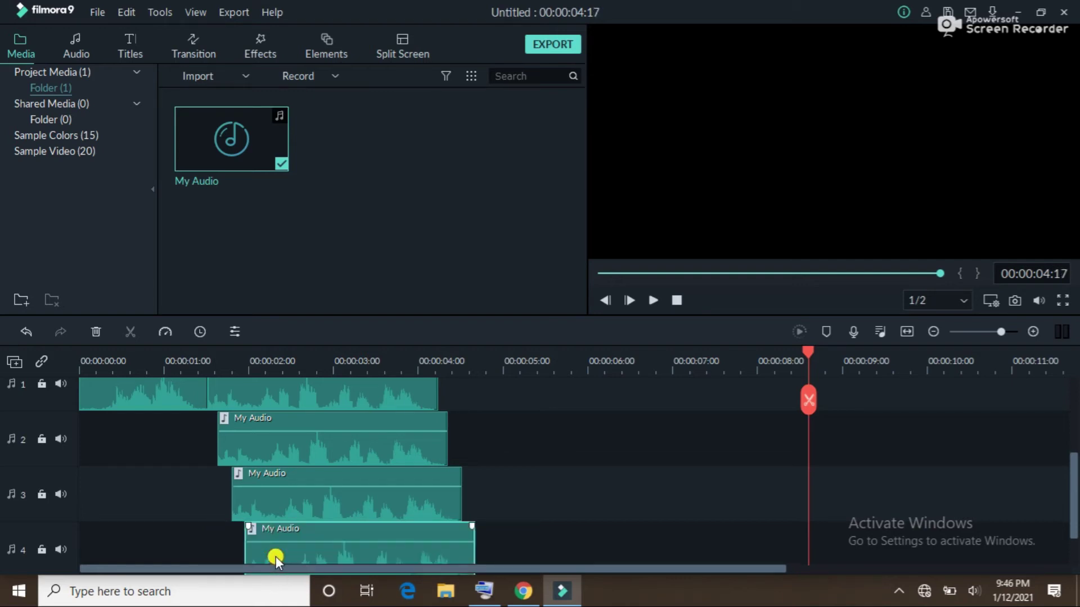
# - Play the timeline from the beginning to listen to the staggered audio copies
pyautogui.click(325, 462)
pyautogui.click(584, 464)
pyautogui.click(594, 281)
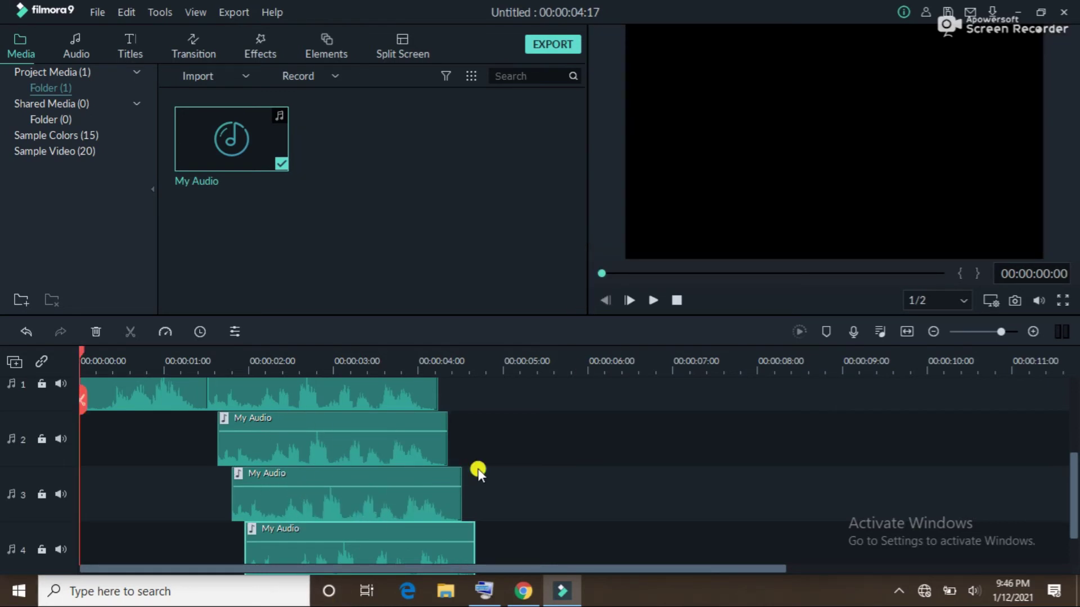
pyautogui.press('space')
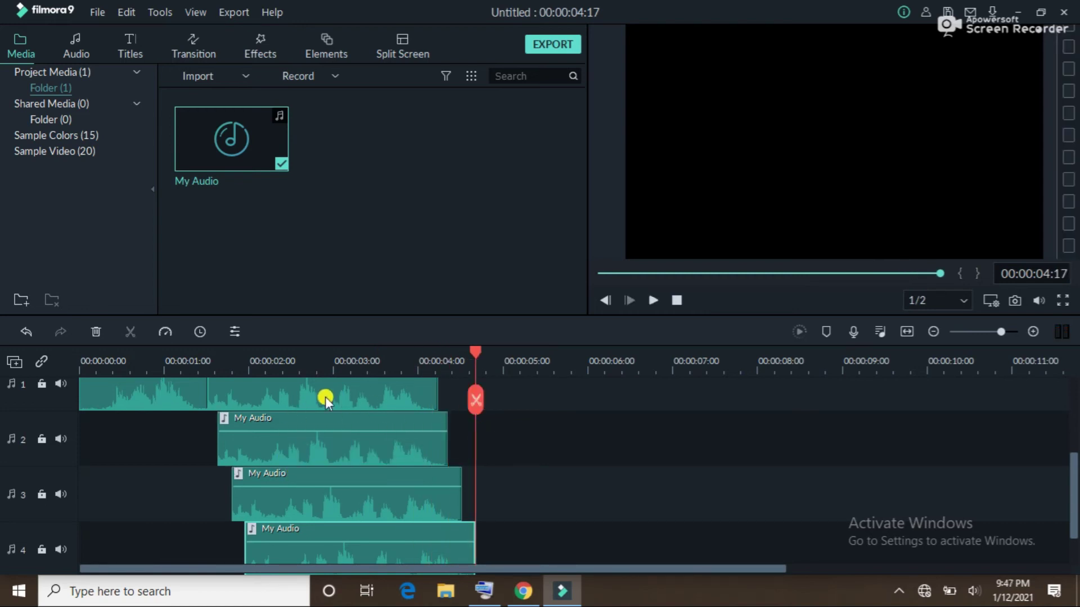
# - Open the audio settings of the clip on track 2 and lower its volume to -6.00 dB
pyautogui.moveTo(309, 434)
pyautogui.doubleClick(267, 442)
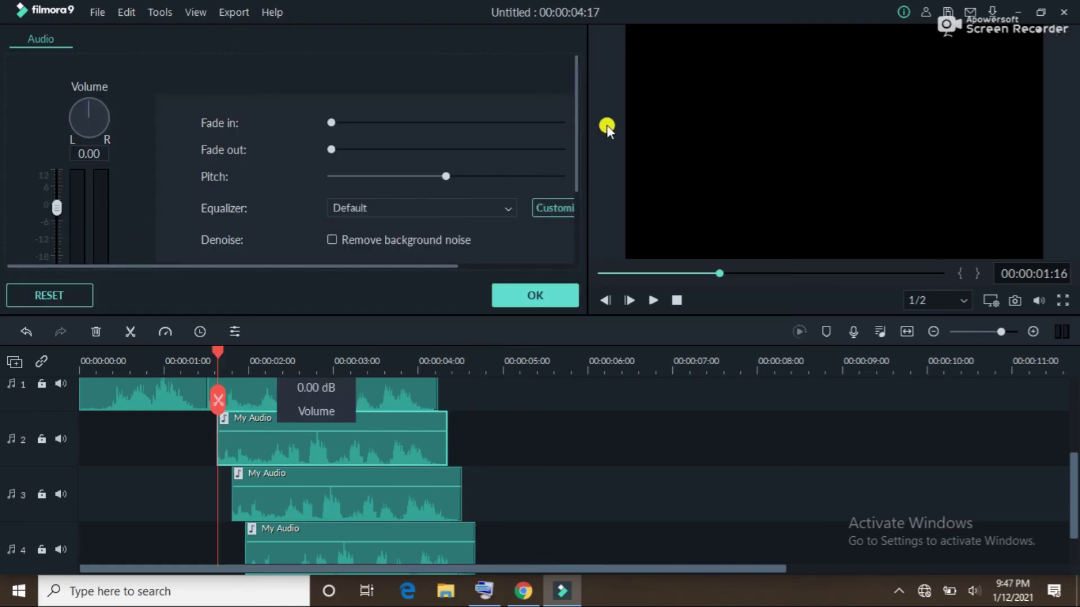
pyautogui.moveTo(578, 155); pyautogui.dragTo(561, 255)
pyautogui.click(89, 233)
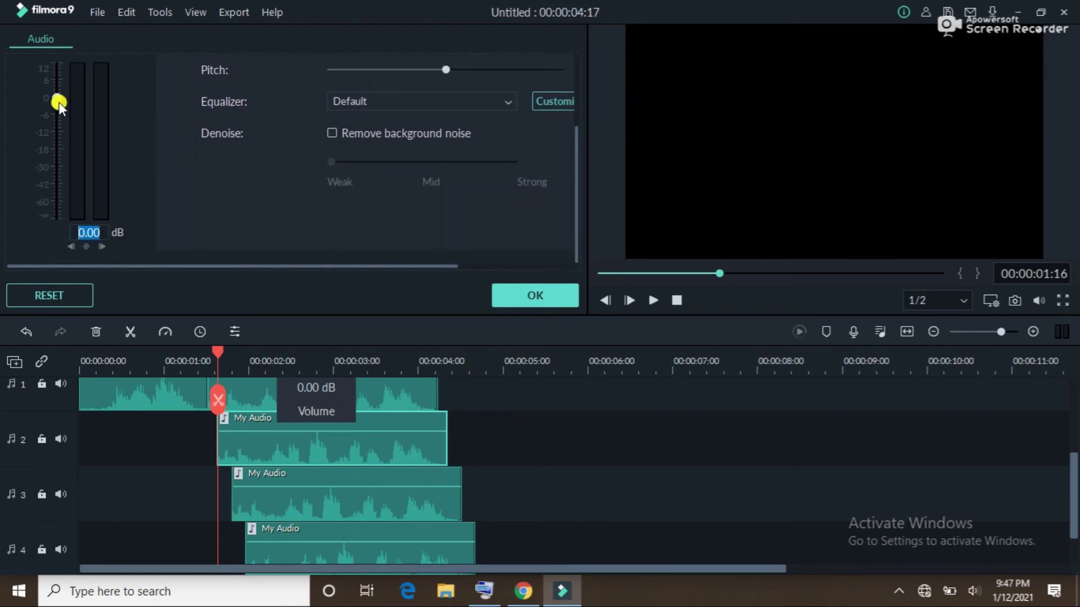
pyautogui.moveTo(58, 101); pyautogui.dragTo(55, 119)
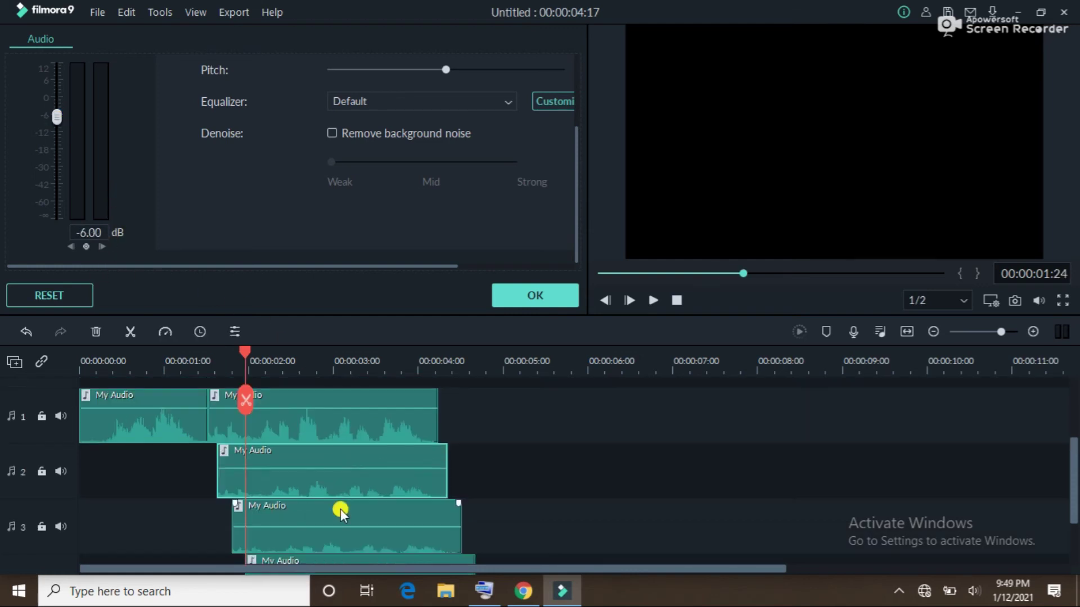
# - Lower the volume of the audio clip on track 3 to -11.90 dB
pyautogui.click(336, 459)
pyautogui.click(326, 505)
pyautogui.click(327, 509)
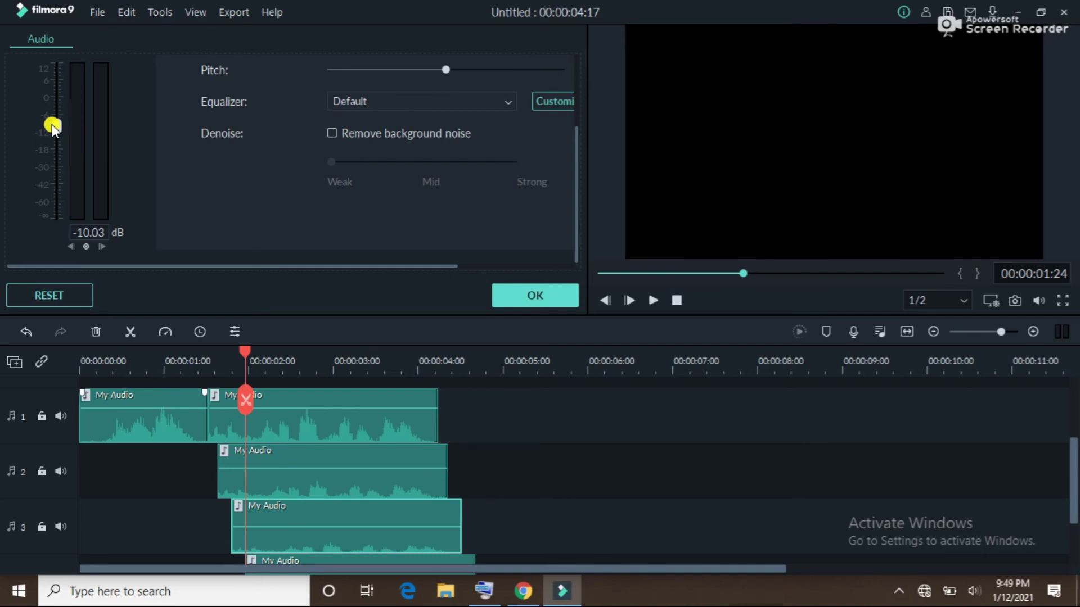
pyautogui.moveTo(51, 125); pyautogui.dragTo(54, 135)
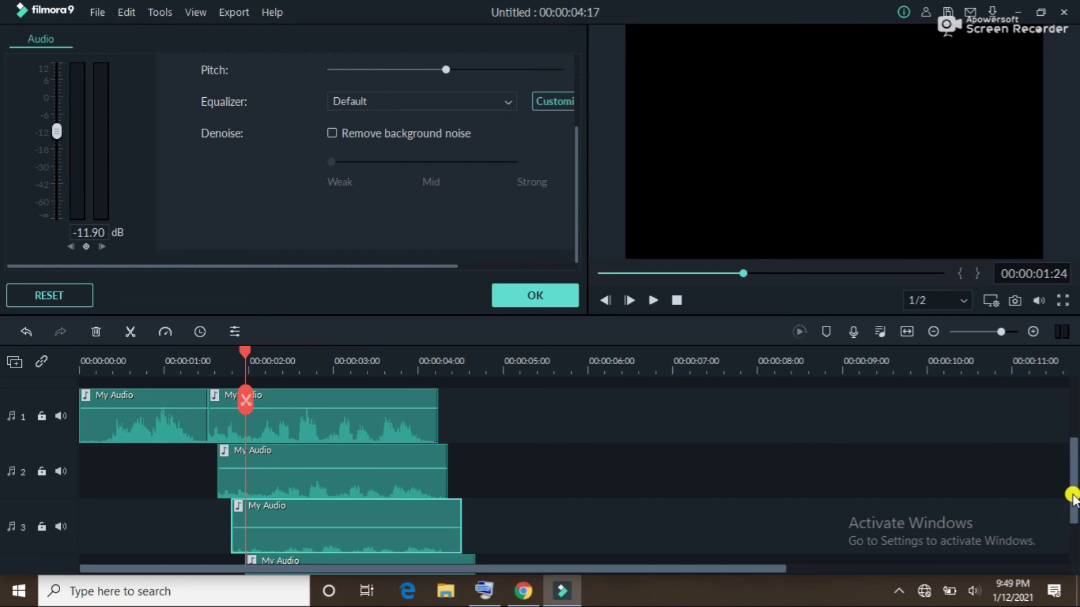
# - Lower the volume of the audio clip on track 4 to -18.21 dB and apply the audio settings
pyautogui.scroll(-2, 1072, 510)
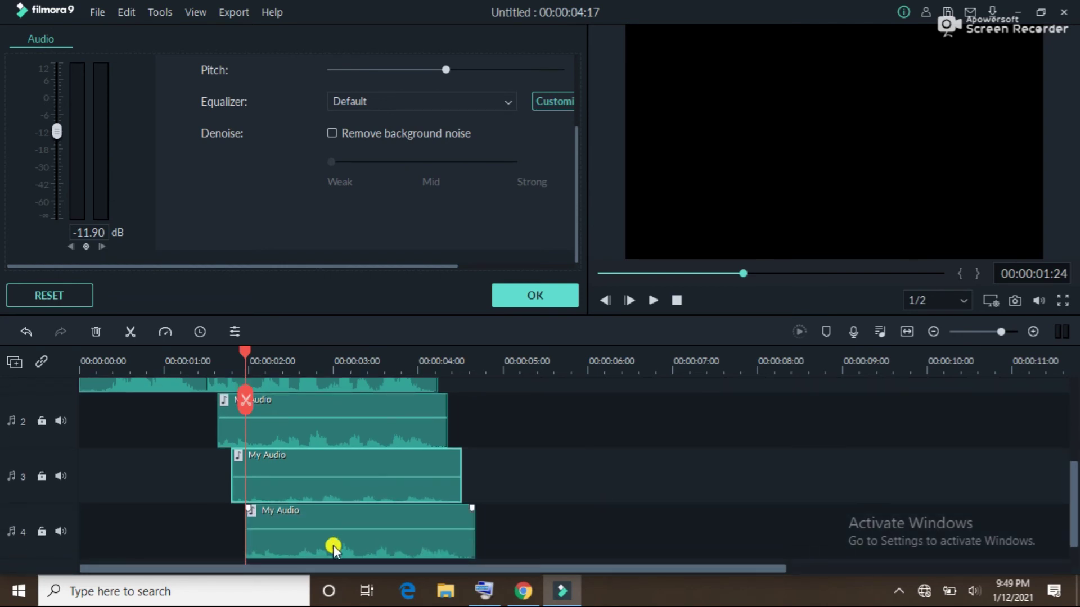
pyautogui.click(334, 545)
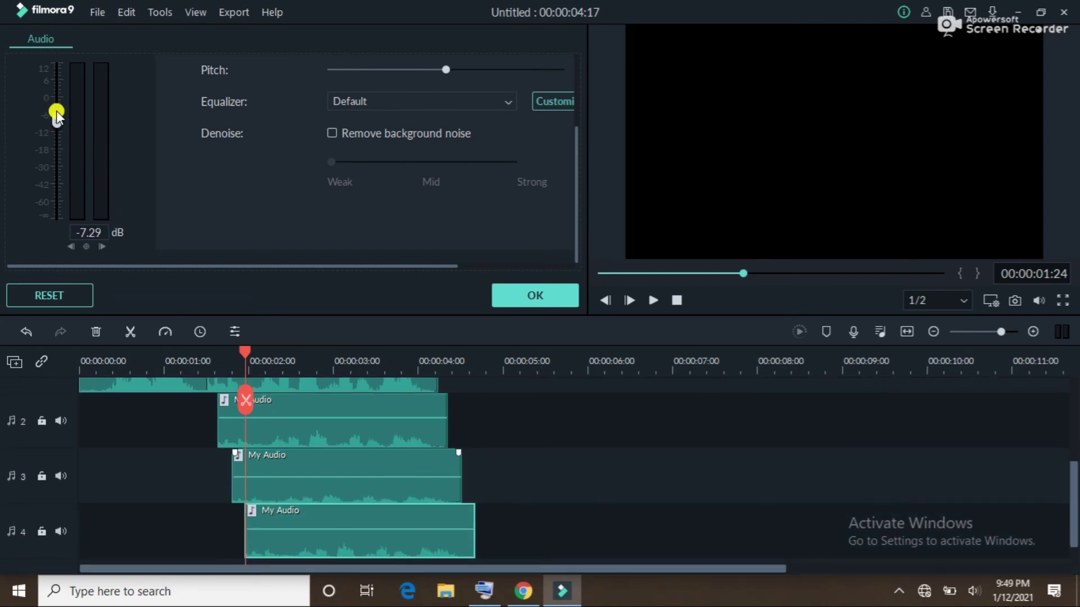
pyautogui.moveTo(55, 118); pyautogui.dragTo(51, 149)
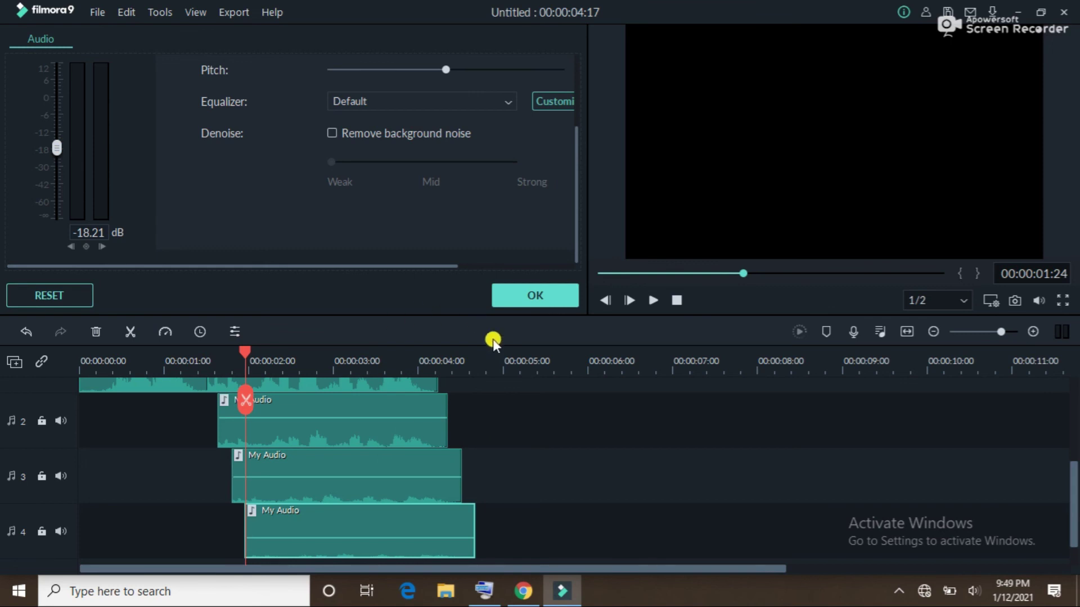
pyautogui.click(516, 298)
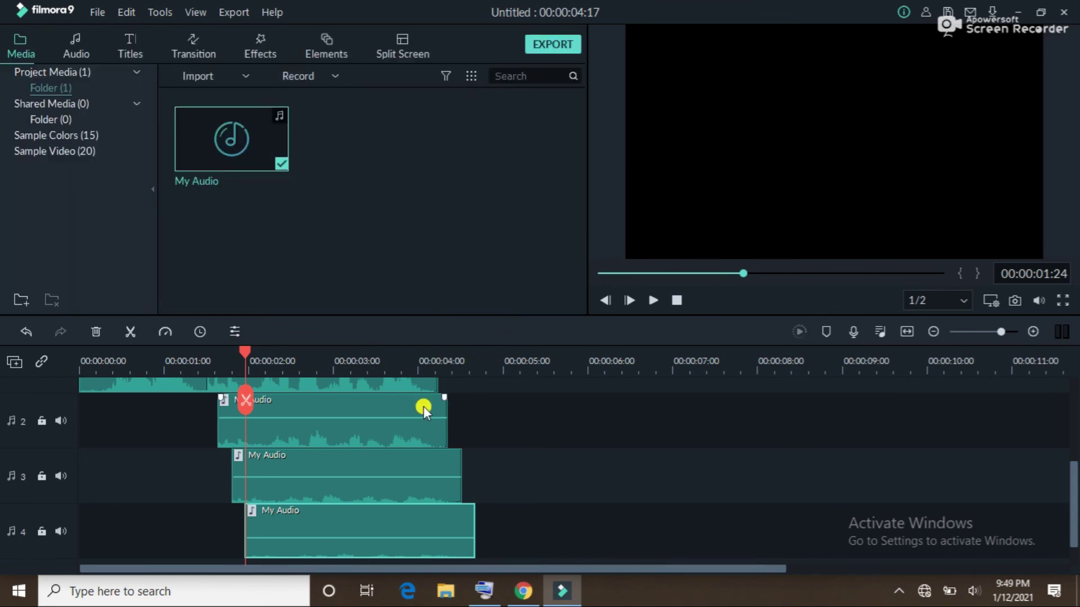
# - Play the finished echo from the start of the timeline to check the fading copies
pyautogui.scroll(1, 325, 458)
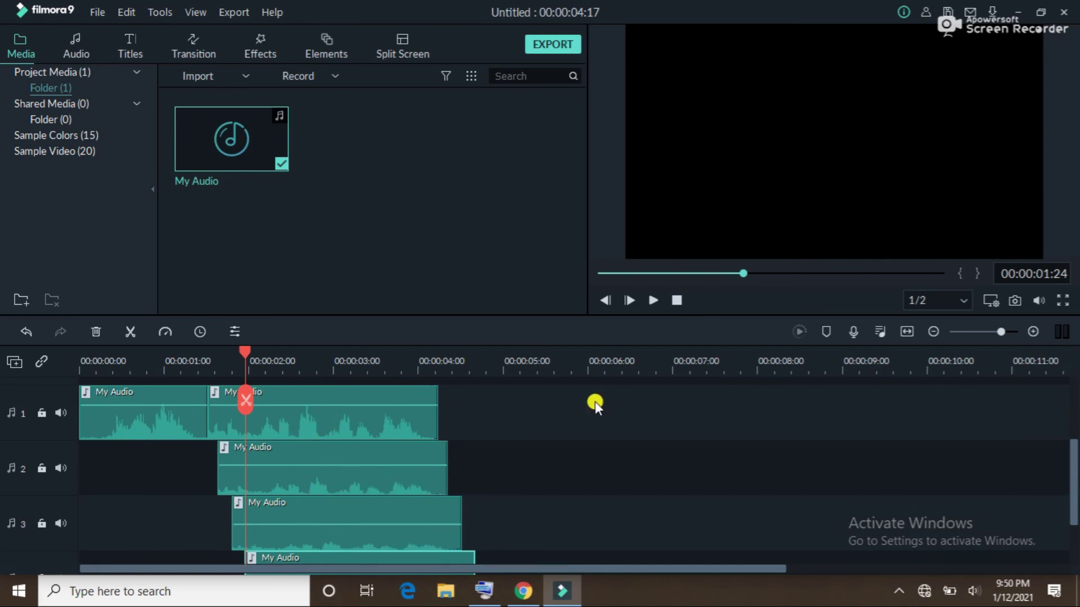
pyautogui.click(595, 279)
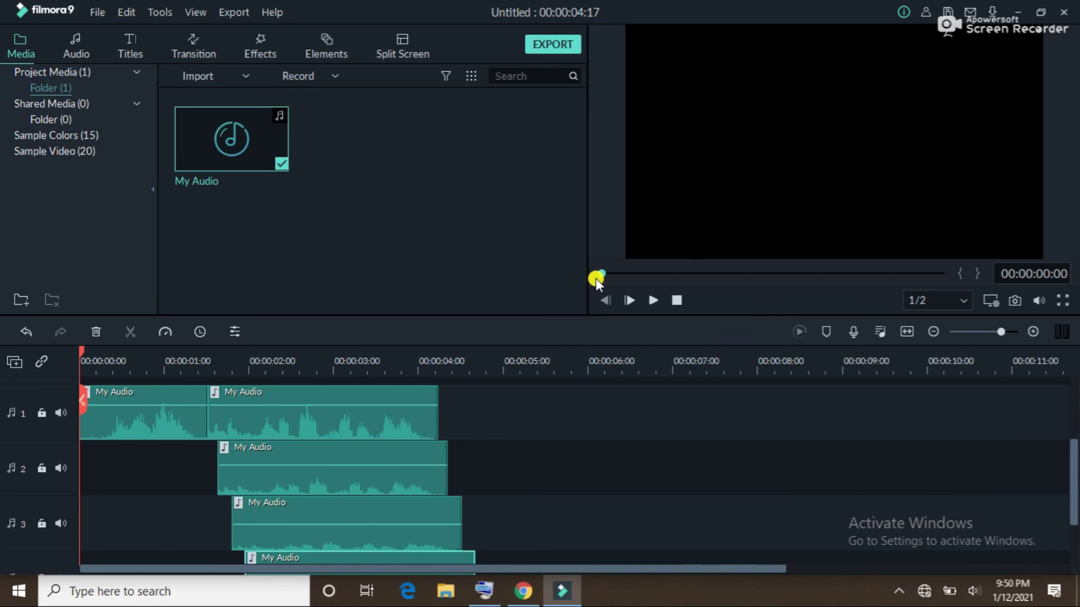
pyautogui.press('space')
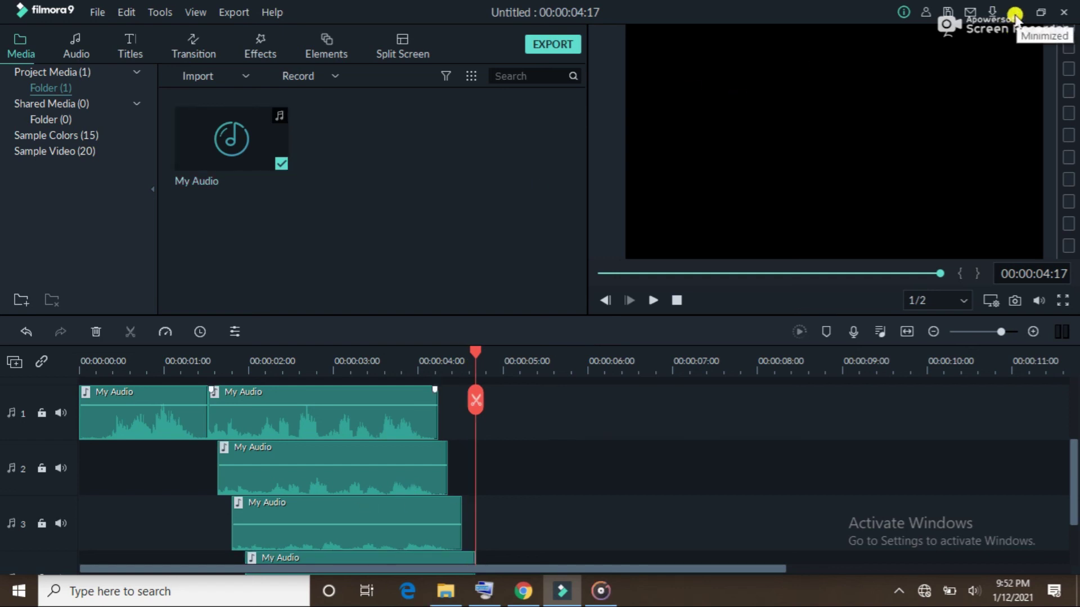
# - Minimize the video editor and close the other open window to return to the desktop
pyautogui.click(1015, 13)
pyautogui.click(384, 72)
pyautogui.click(1073, 7)
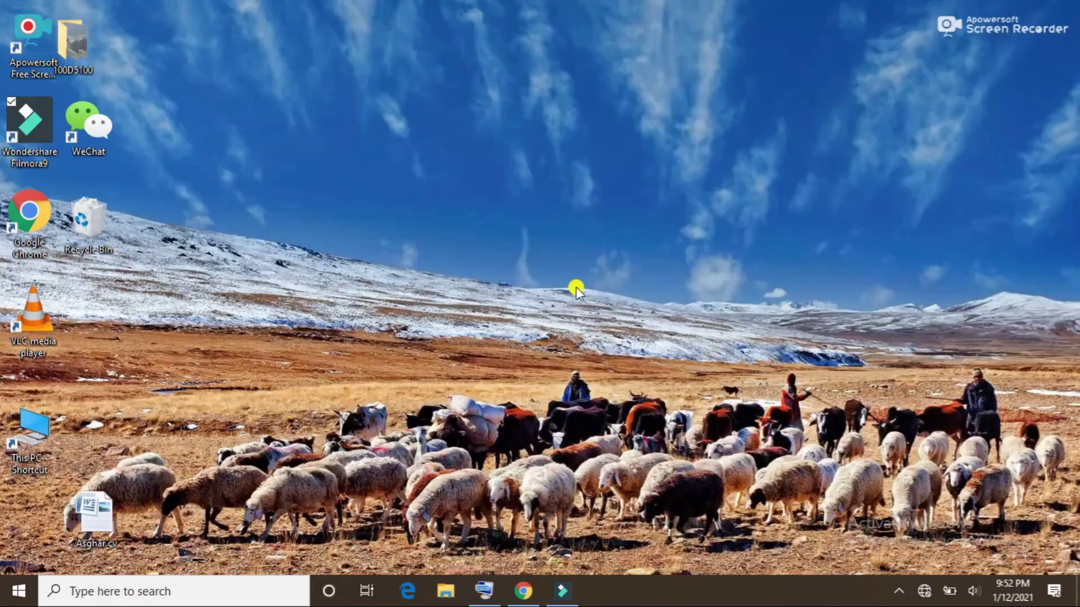